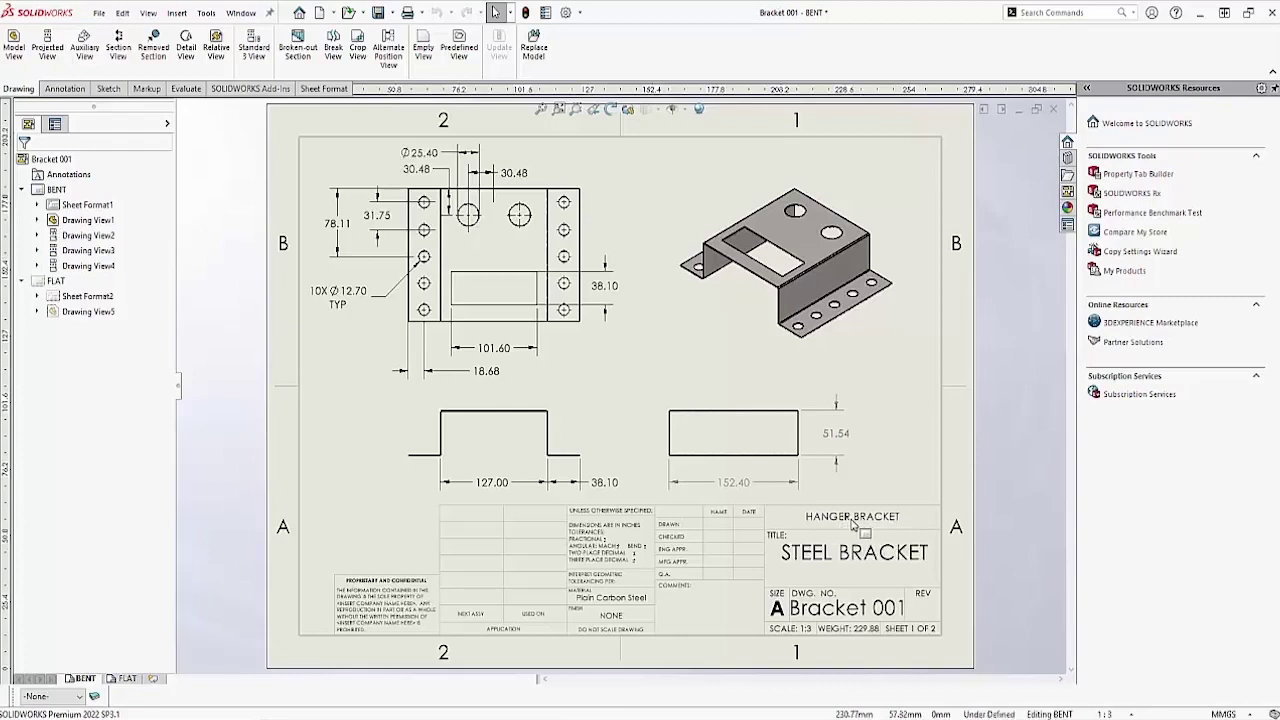
- Switch to the Bracket 001 part and examine its custom properties, especially the Project entry
key("ctrl+Tab")
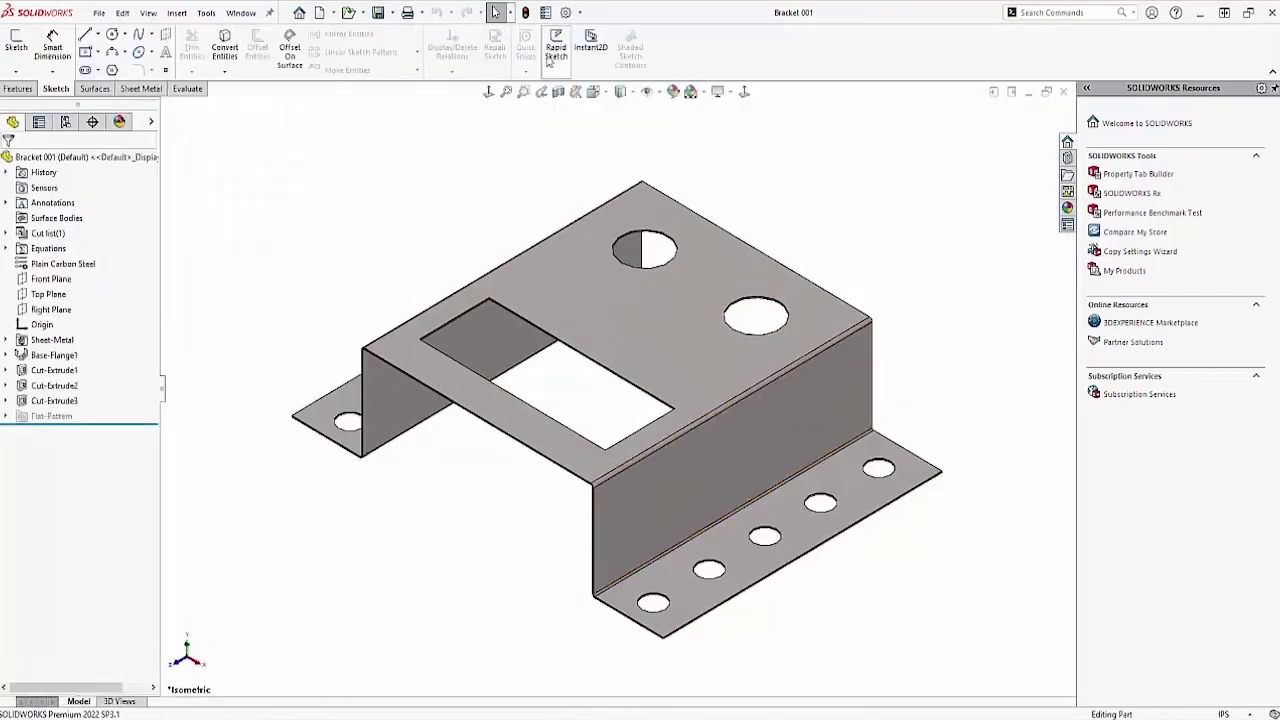
left_click(545, 12)
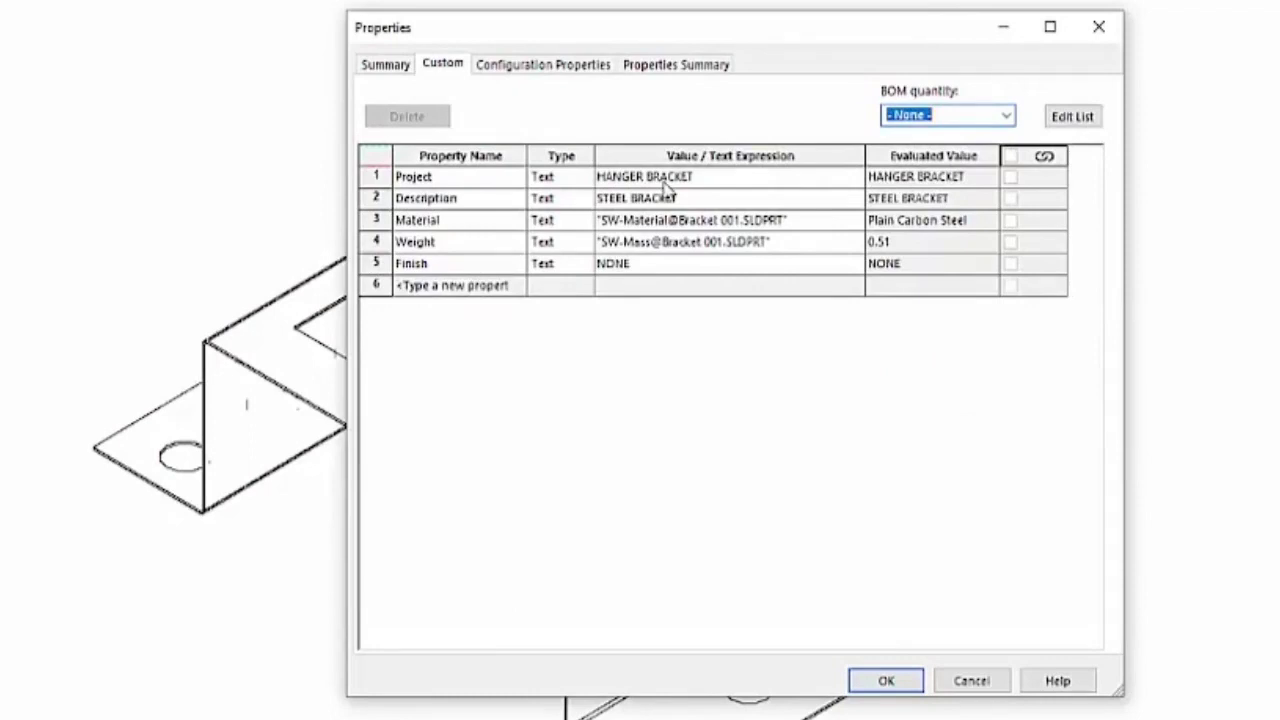
left_click(962, 682)
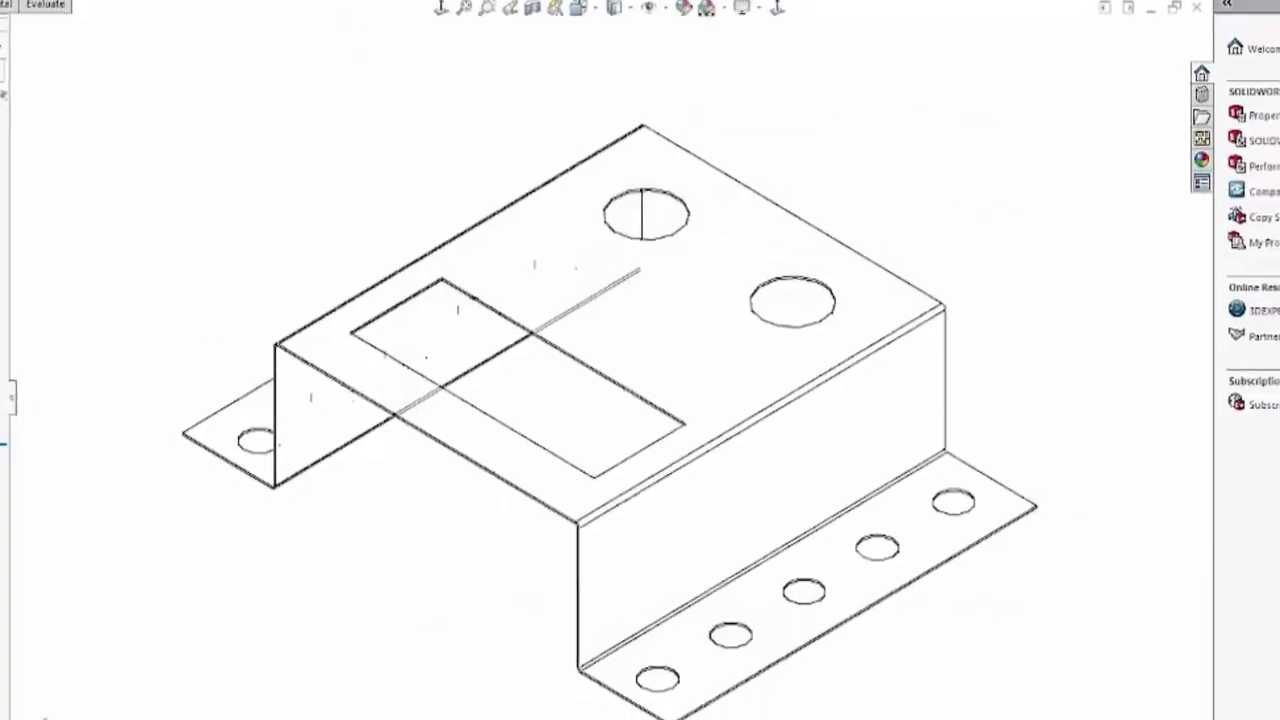
- Close SOLIDWORKS without saving changes and open SOLIDWORKS Task Scheduler 2022 in a maximized window
left_click(666, 363)
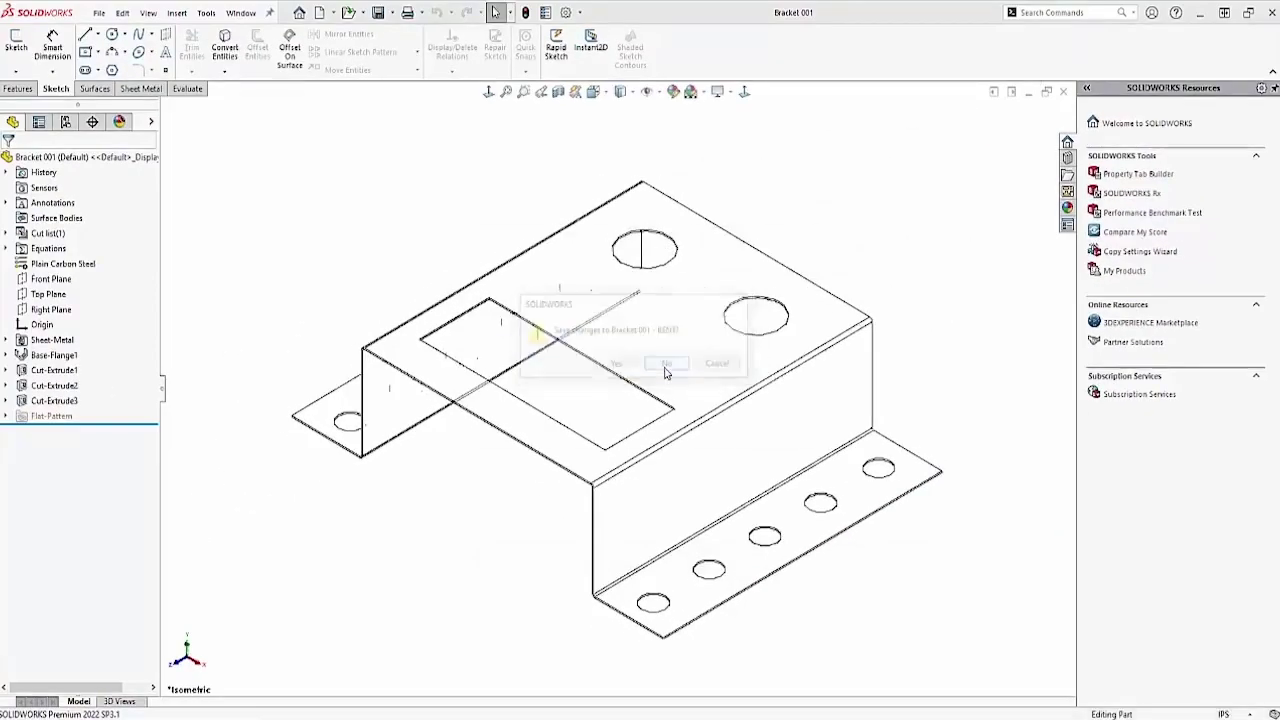
left_click(619, 395)
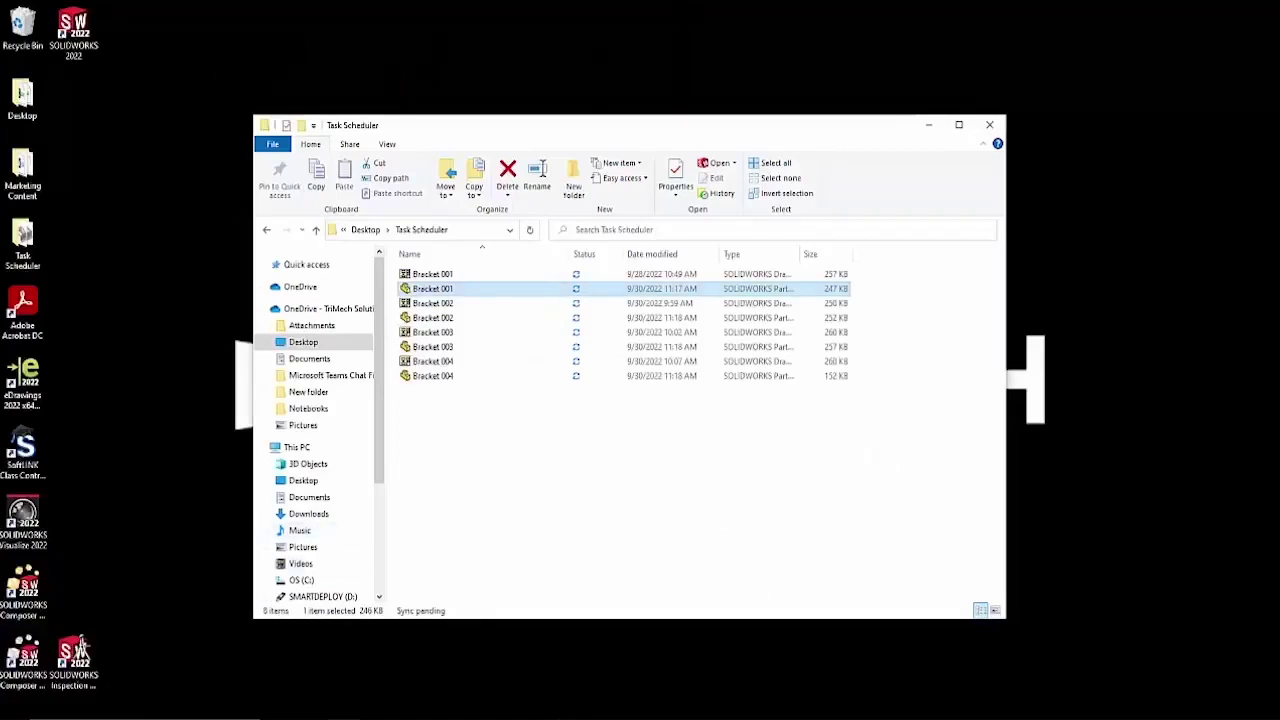
key("super")
type("task")
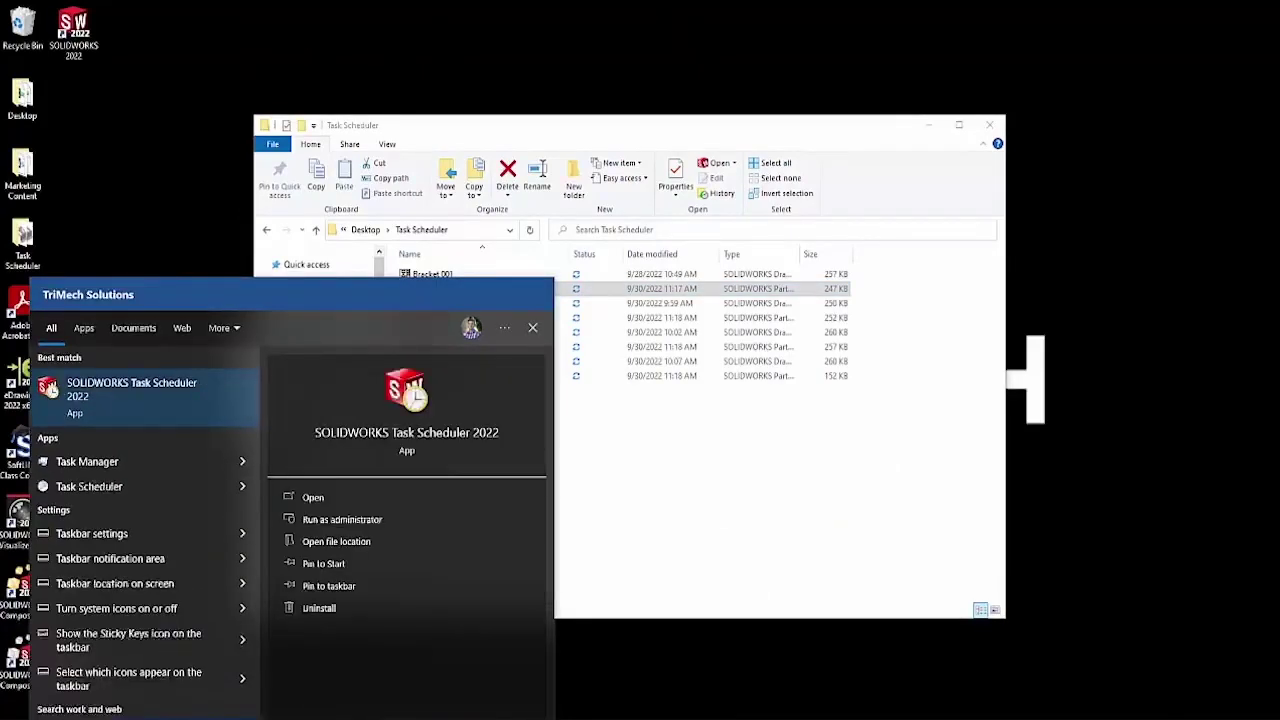
left_click(147, 395)
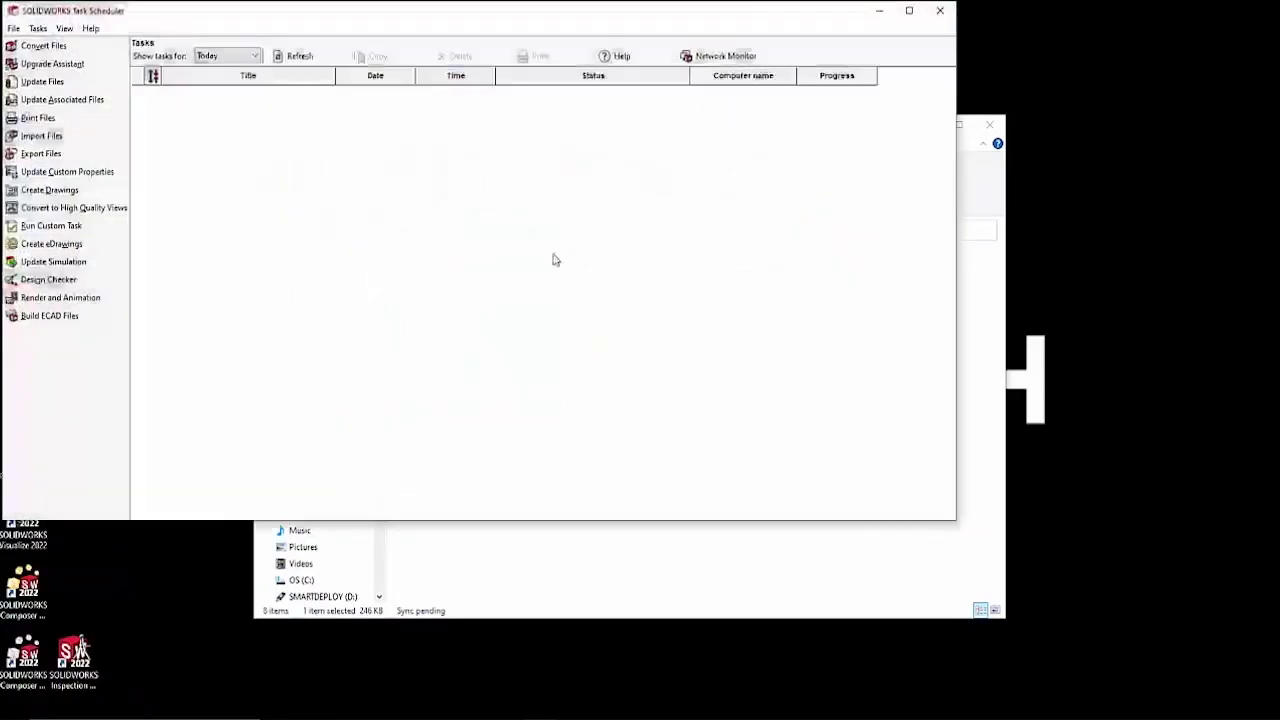
left_click(909, 10)
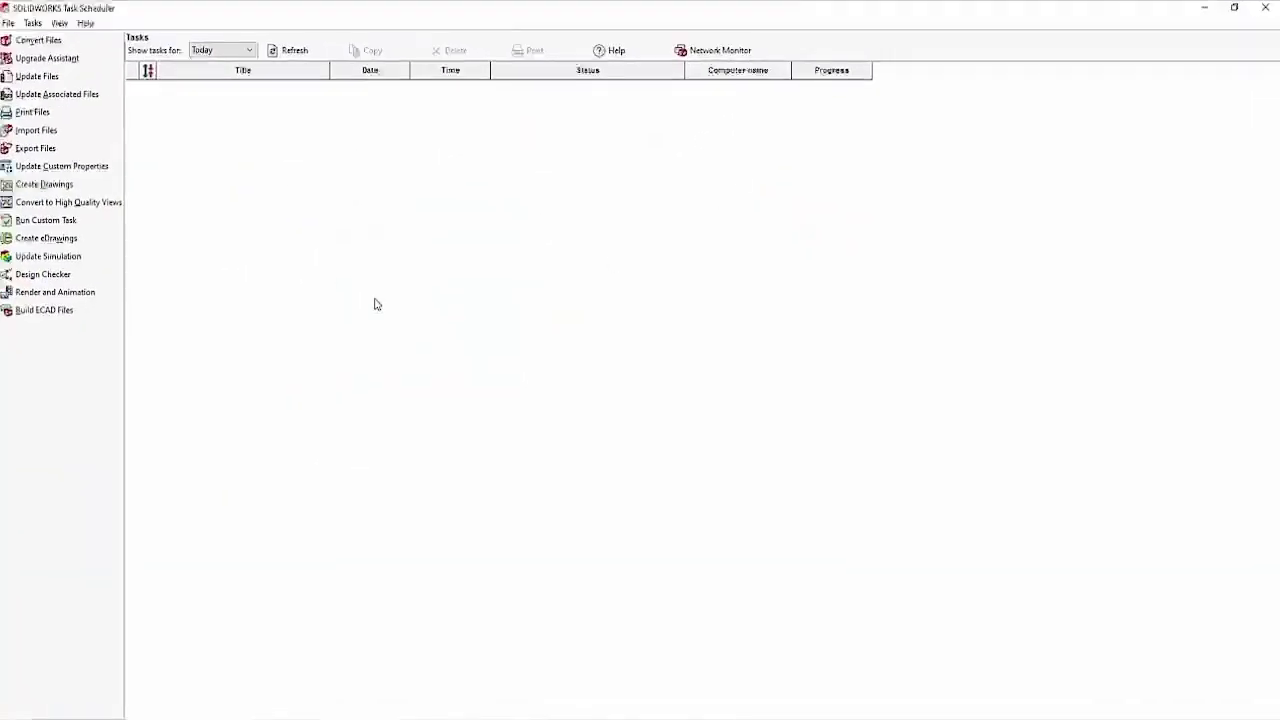
- Set up an Update Custom Properties task that runs once on the Task Scheduler folder, limited to *.prt;*.sldprt files
left_click(38, 170)
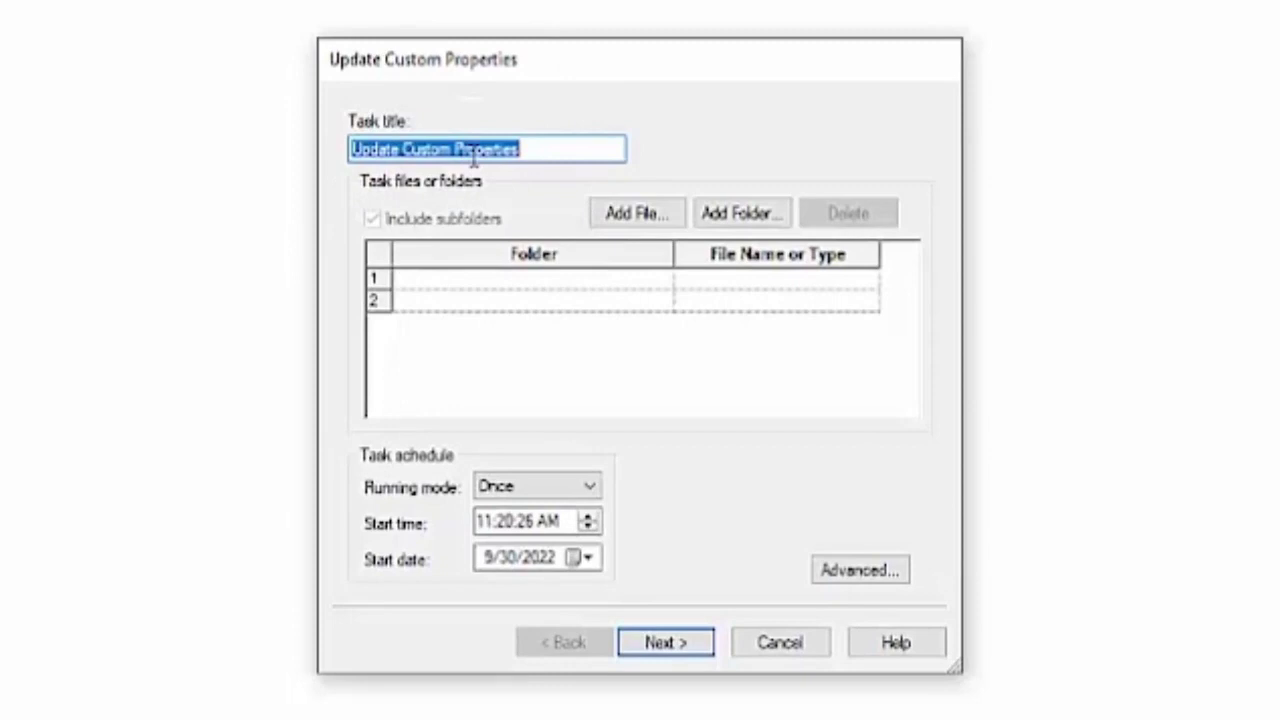
left_click(546, 500)
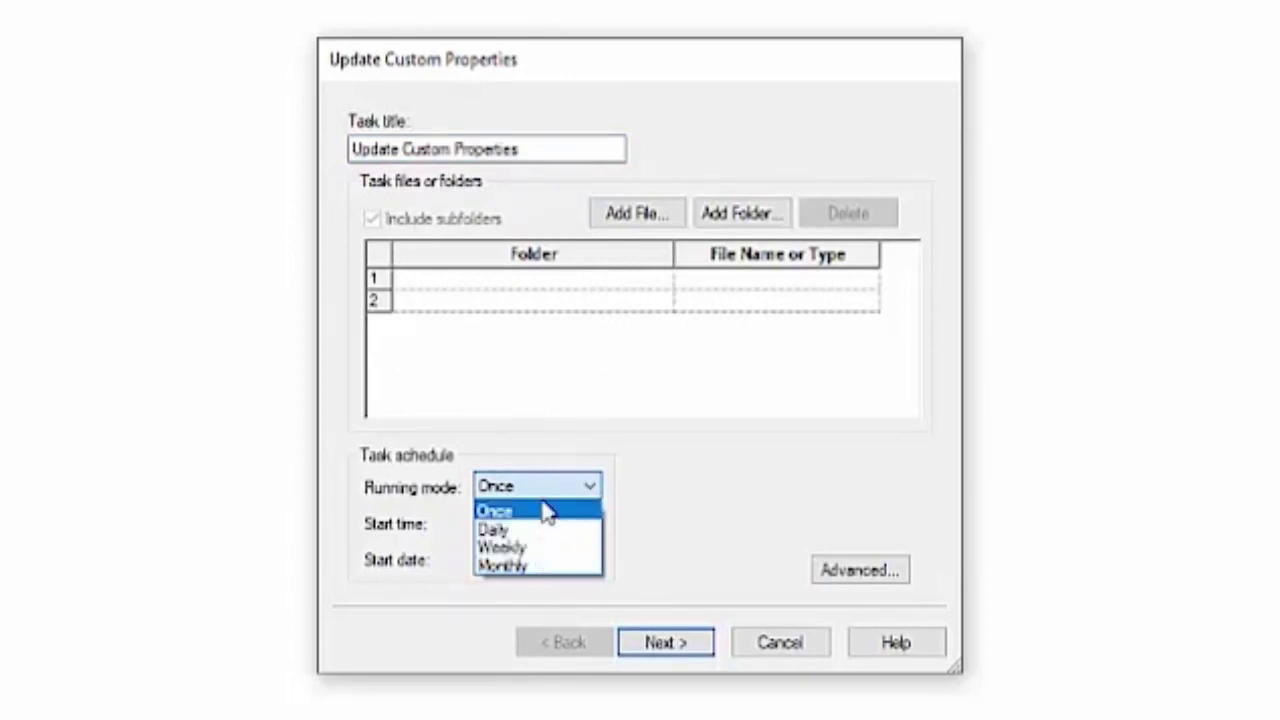
left_click(661, 487)
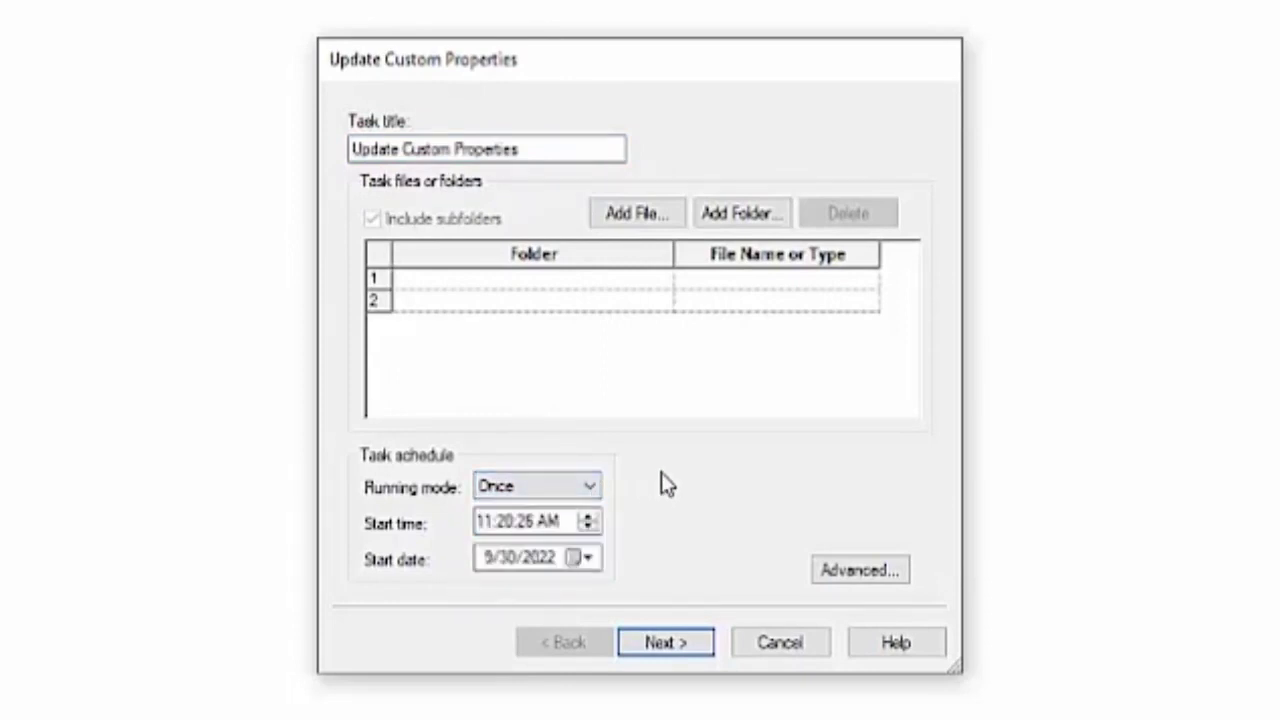
left_click(732, 220)
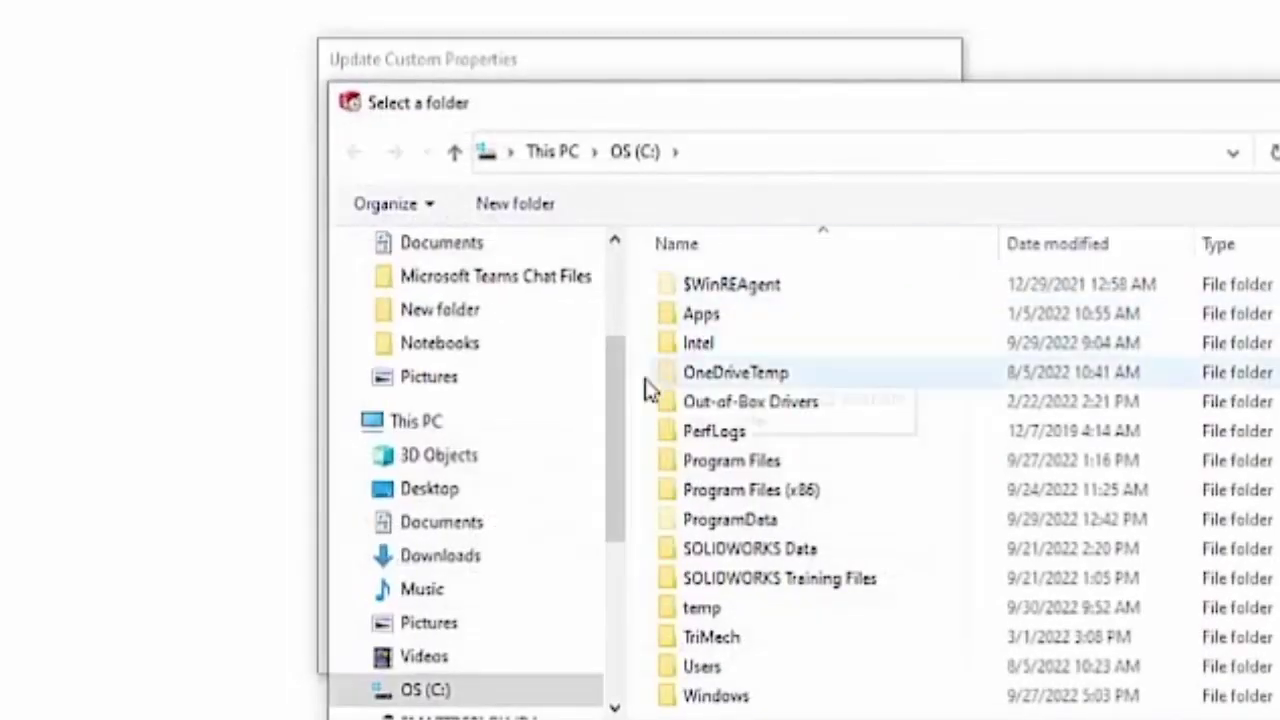
left_click(446, 490)
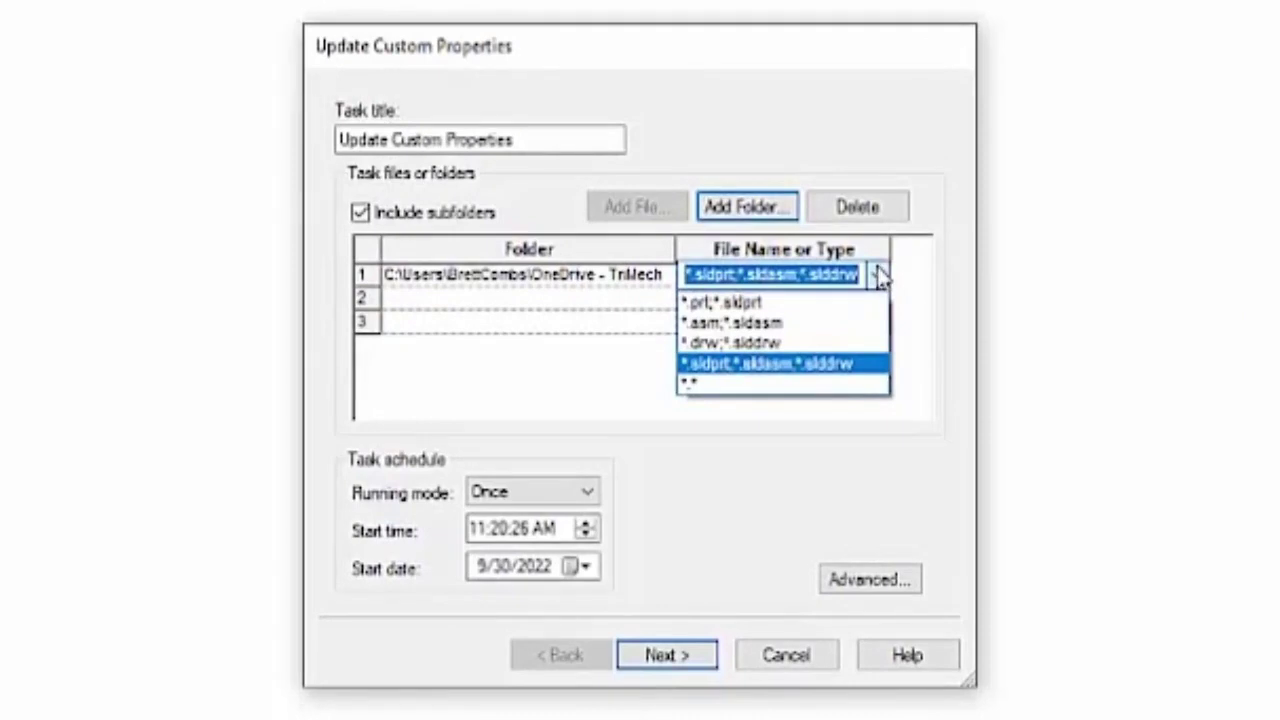
left_click(746, 306)
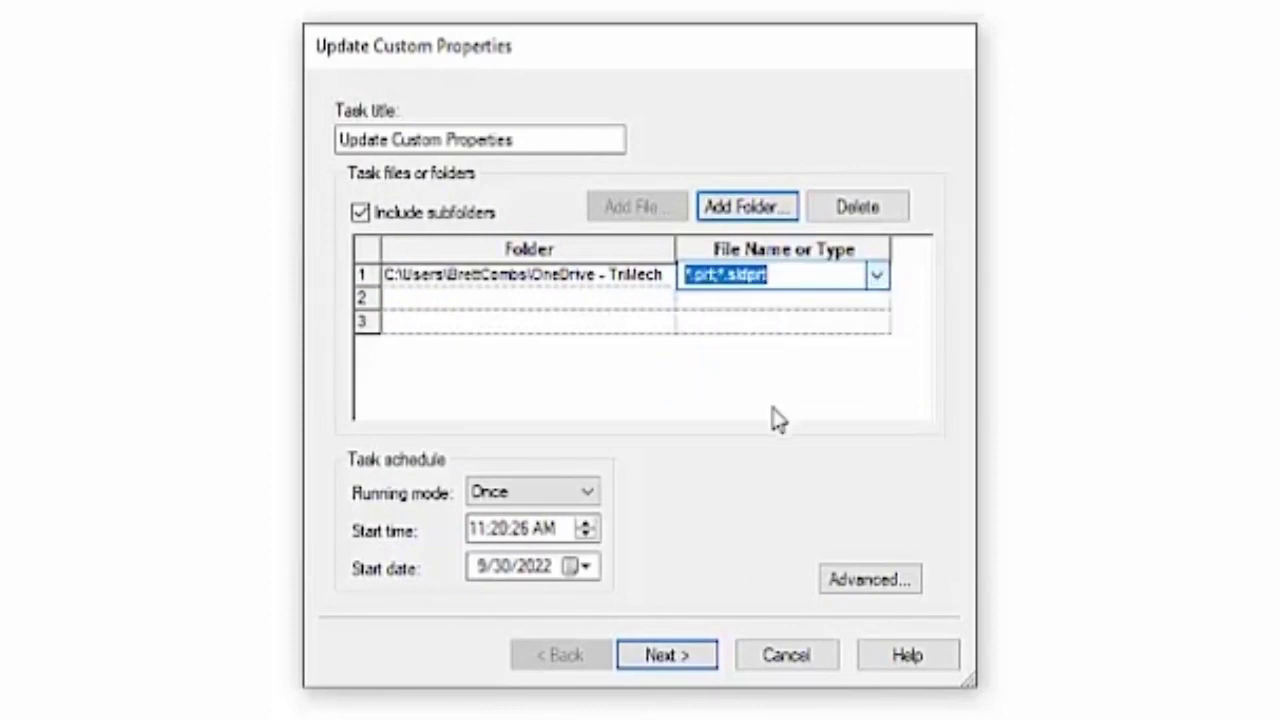
left_click(677, 660)
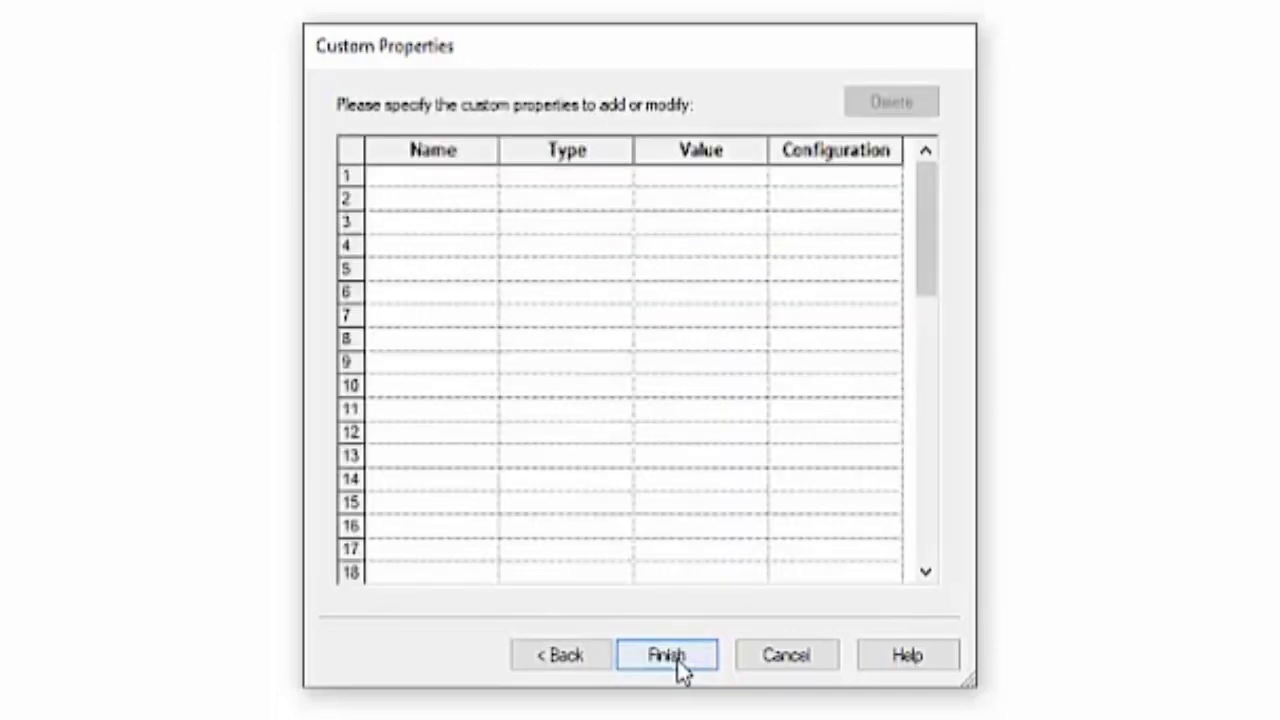
- Enlarge the Custom Properties dialog and widen its Name, Type and Value columns
left_click_drag(297, 94, 0, 90)
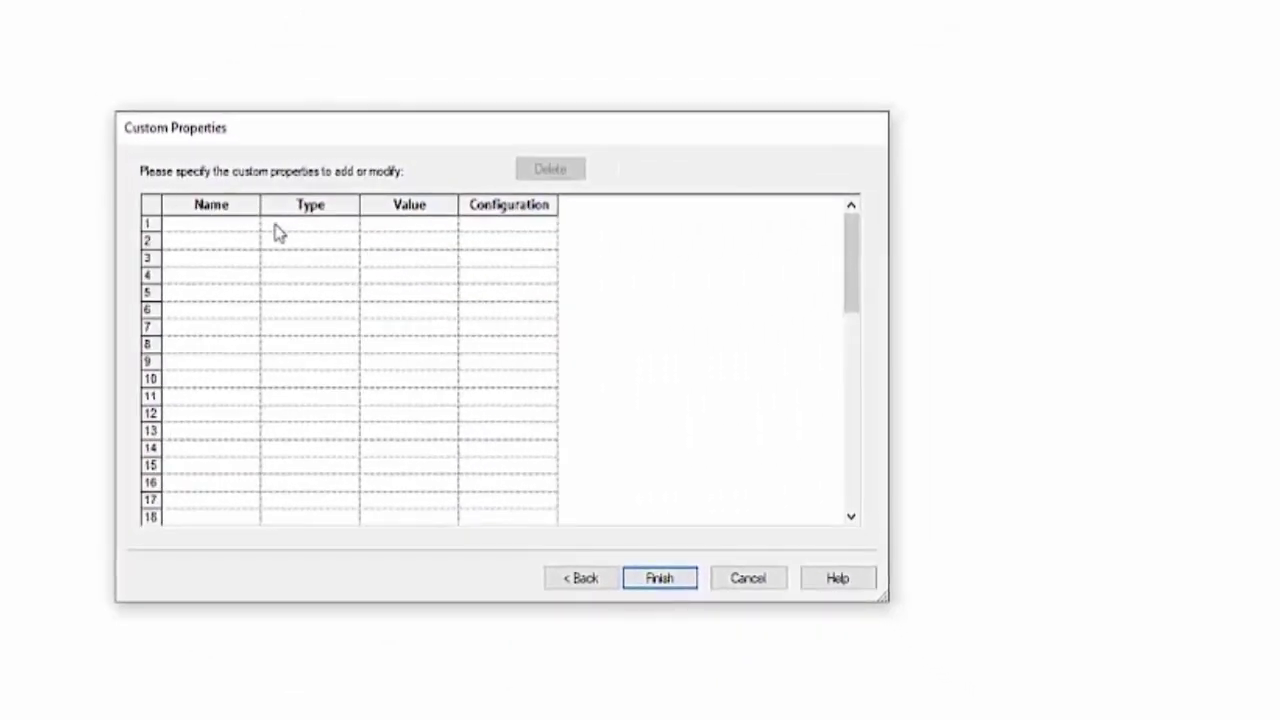
left_click_drag(260, 206, 317, 206)
left_click_drag(416, 203, 464, 203)
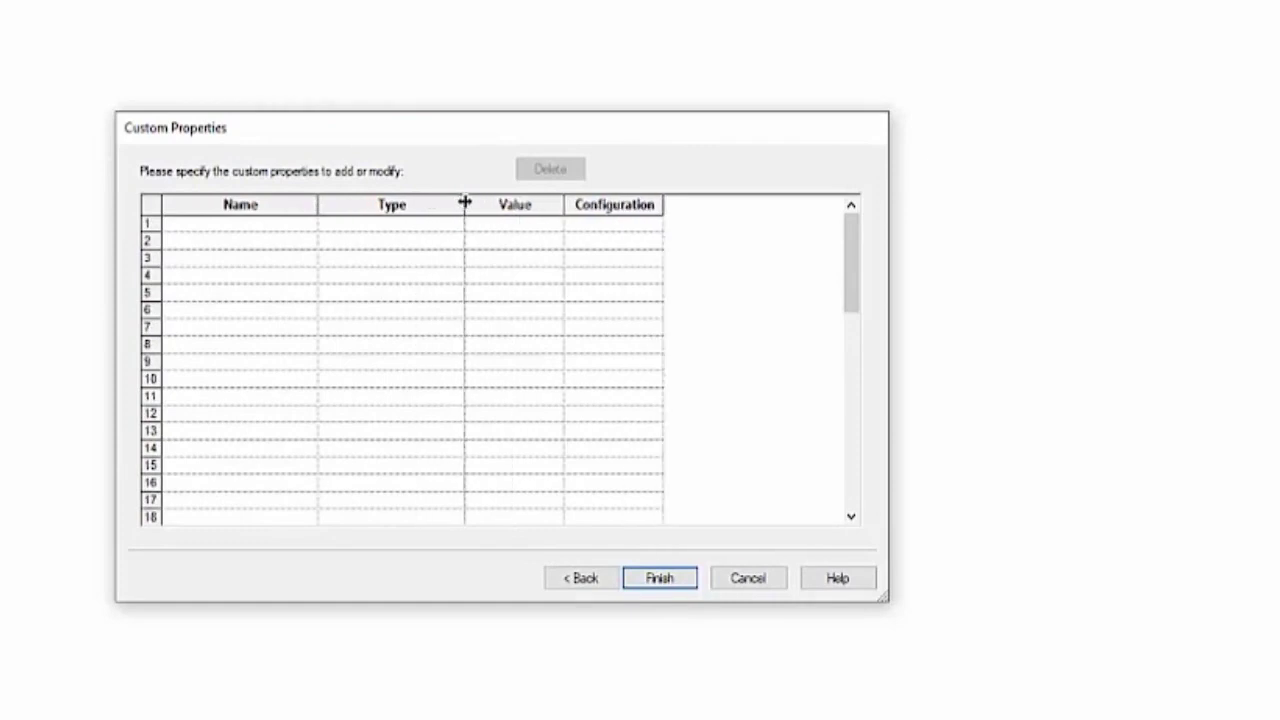
left_click_drag(566, 206, 706, 206)
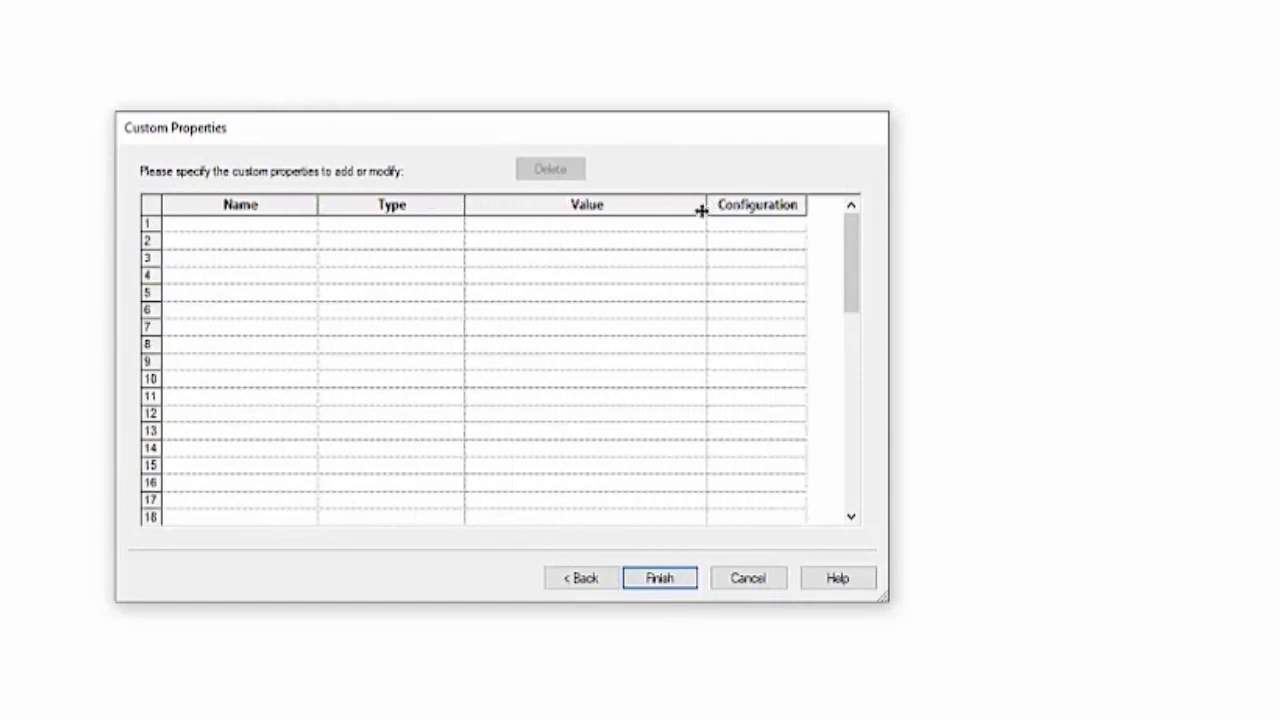
- Specify a Project property of type Text with the value ACME HANGER BRACKET in the first row
left_click(285, 226)
left_click(308, 224)
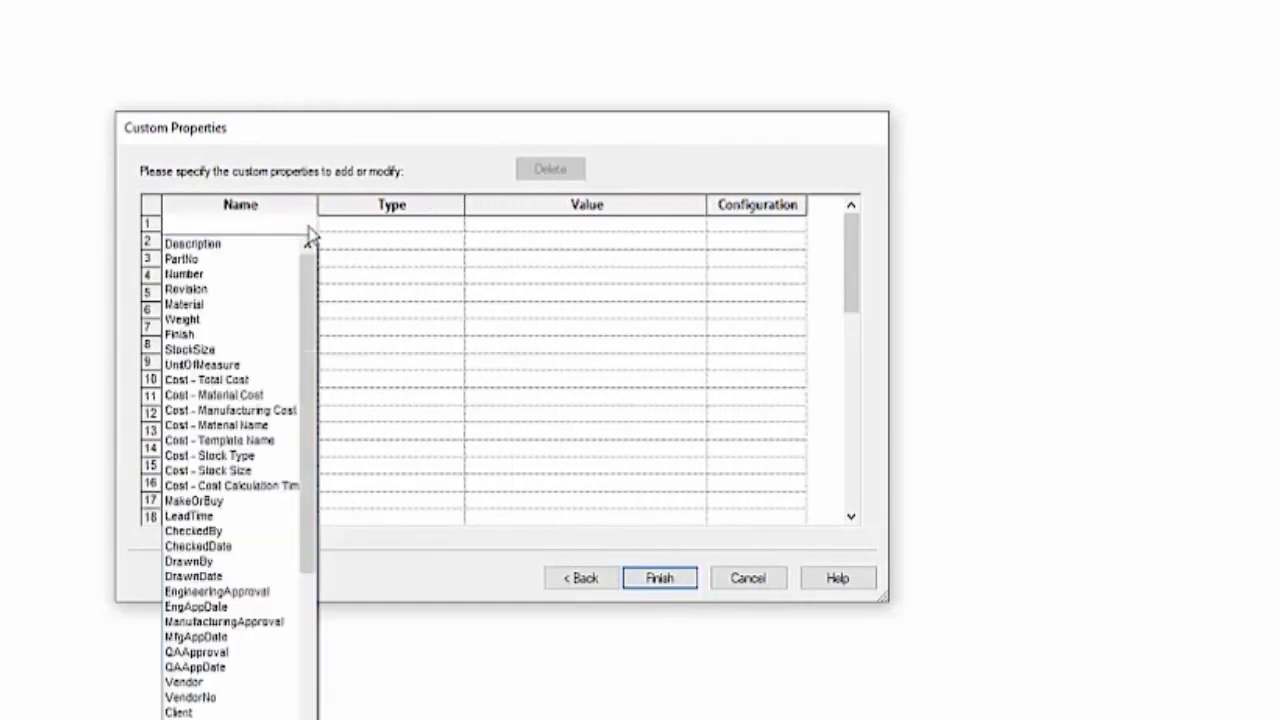
left_click_drag(309, 285, 311, 386)
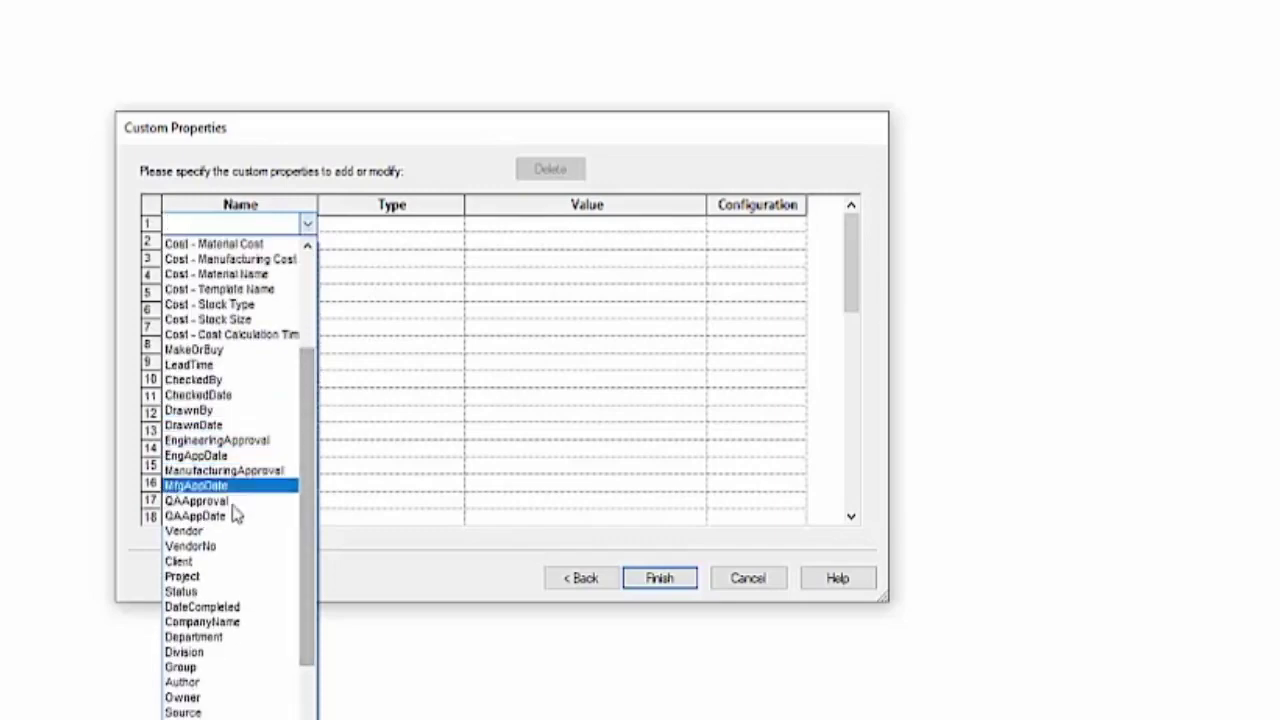
left_click(204, 578)
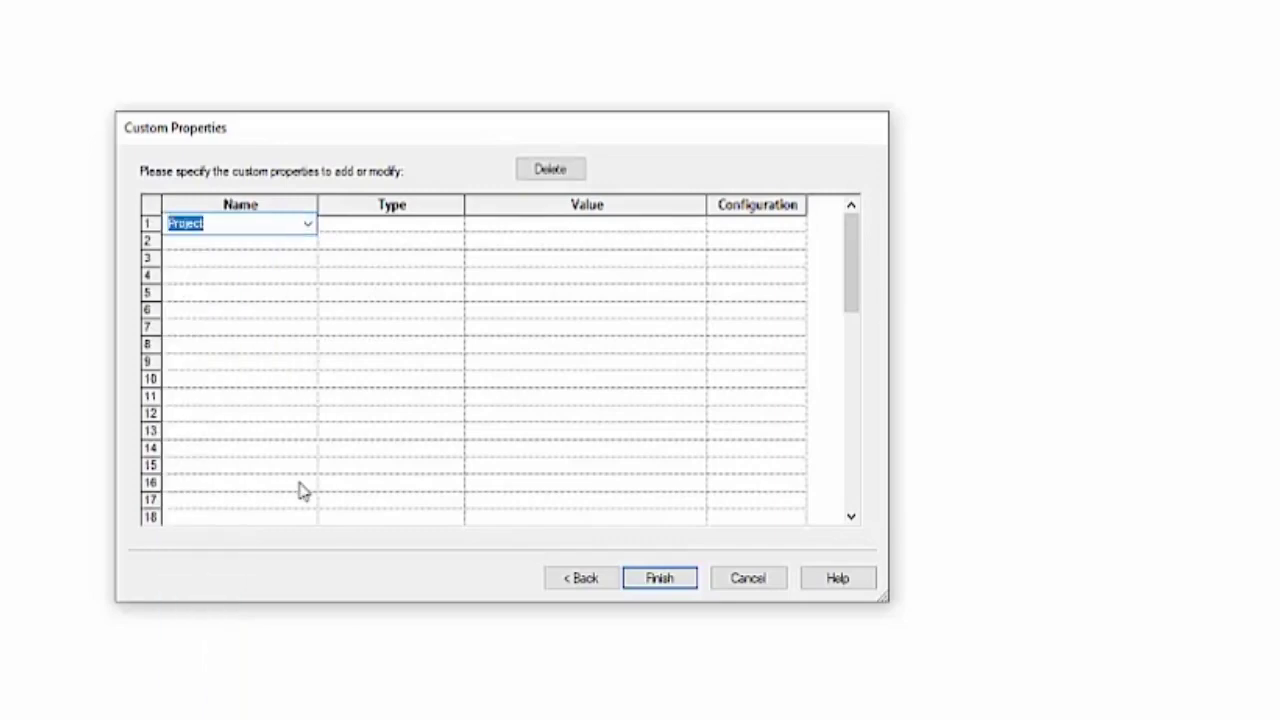
left_click(462, 233)
left_click(412, 246)
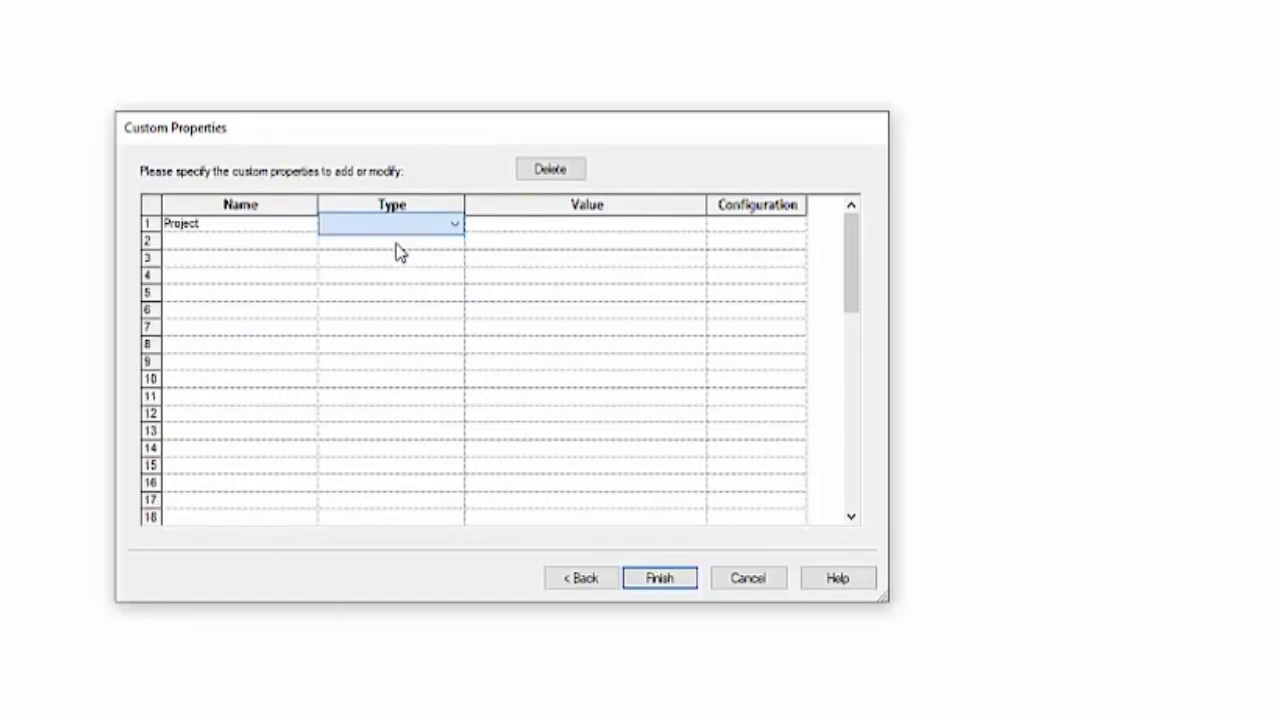
left_click(618, 231)
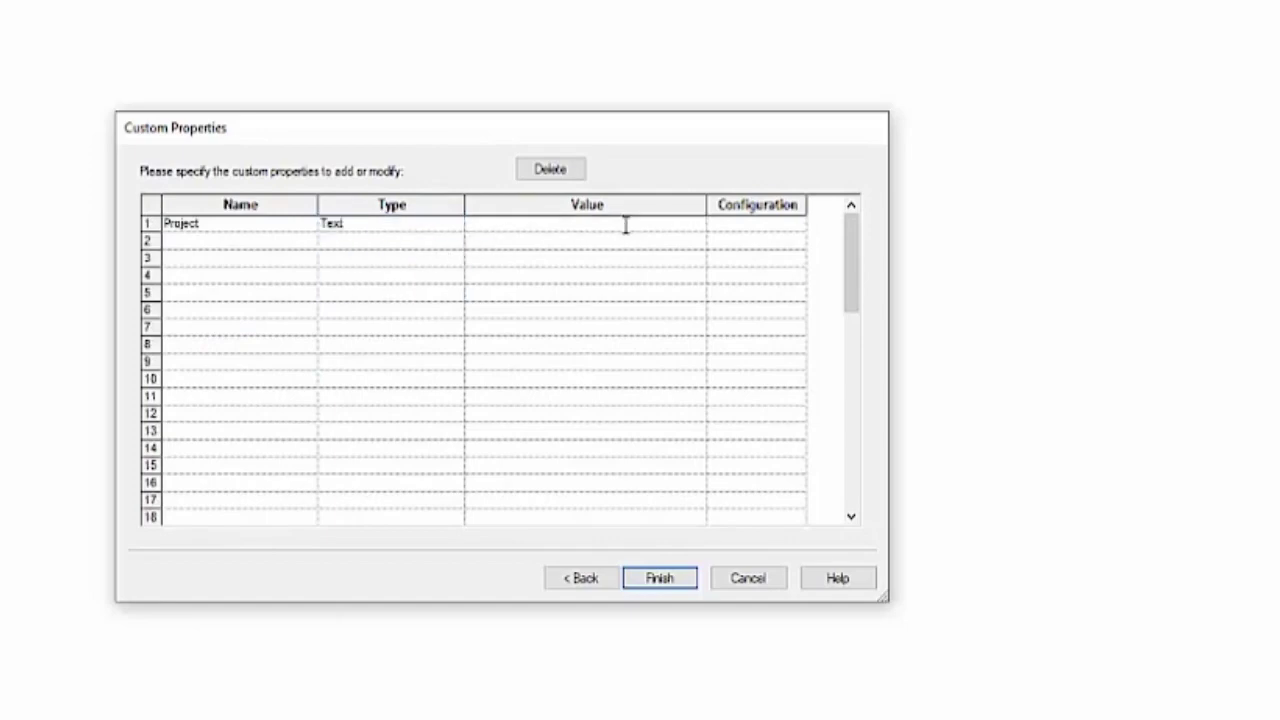
type("ACME HANGER BRACKET")
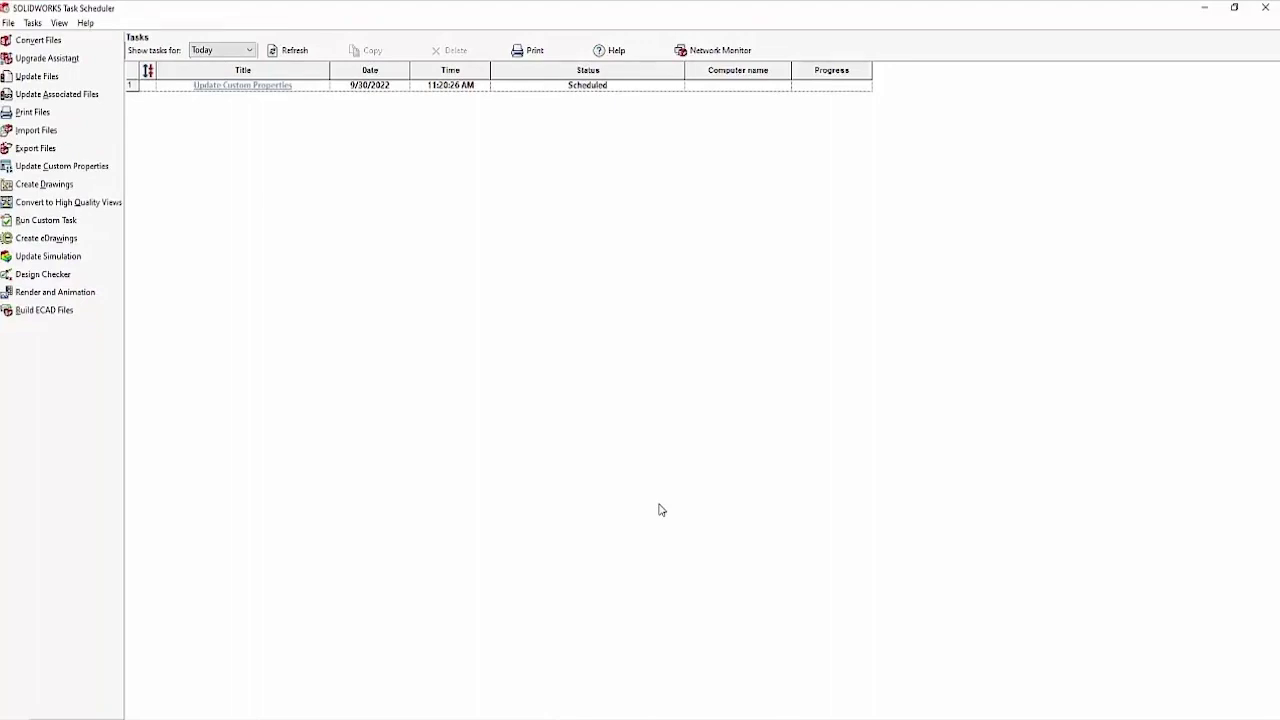
- Refresh the task list and check the status of the Update Custom Properties task
left_click(293, 50)
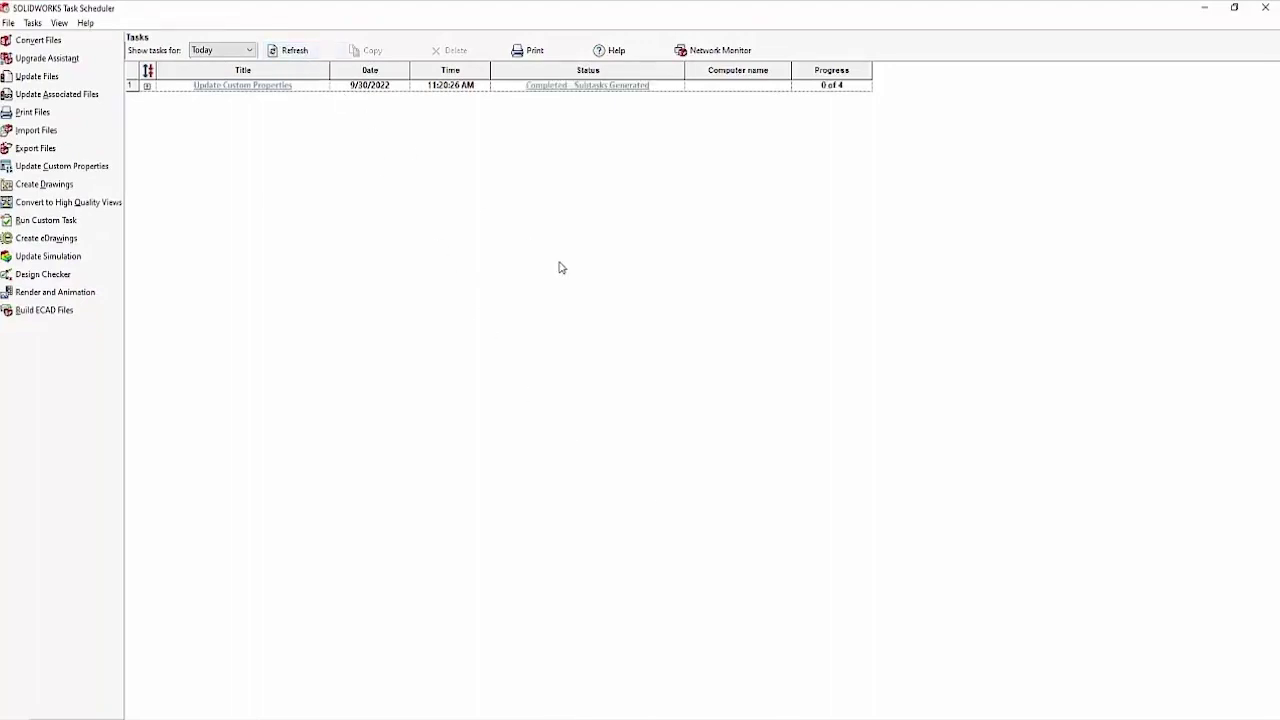
left_click(567, 88)
double_click(567, 88)
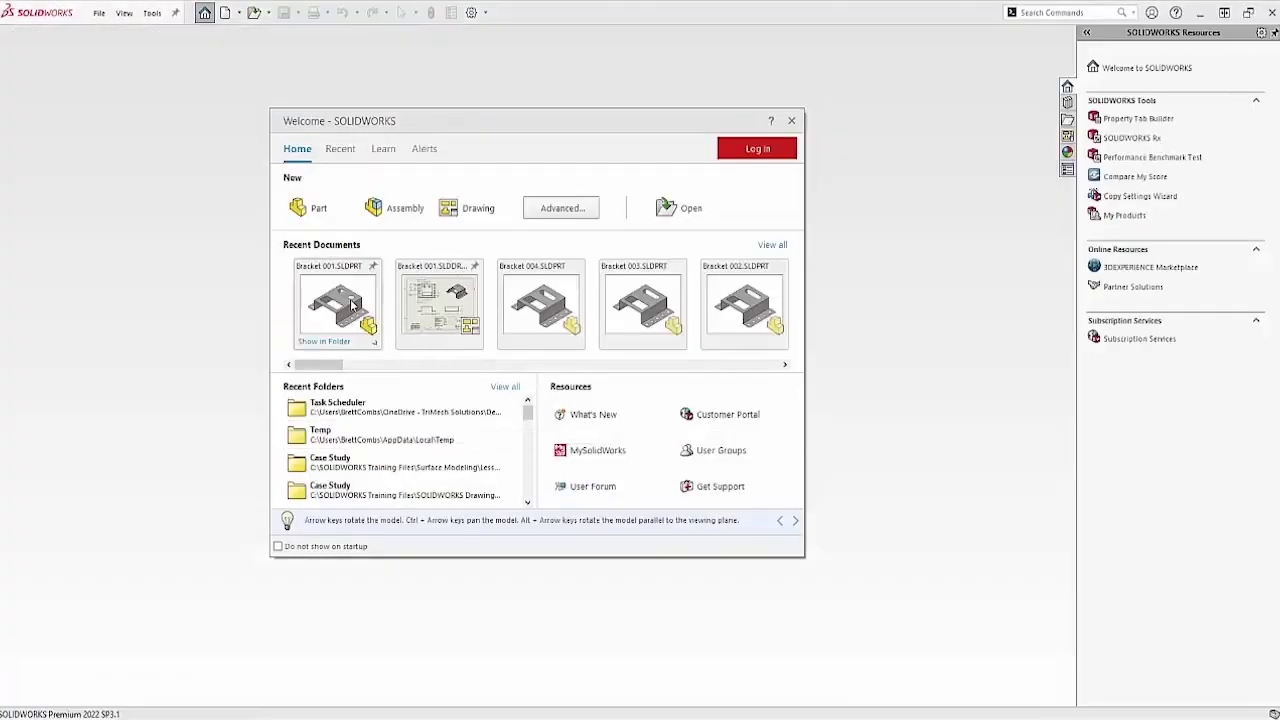
- Switch to SOLIDWORKS, open Bracket 001.SLDPRT from the recent documents and examine its custom properties
left_click(351, 304)
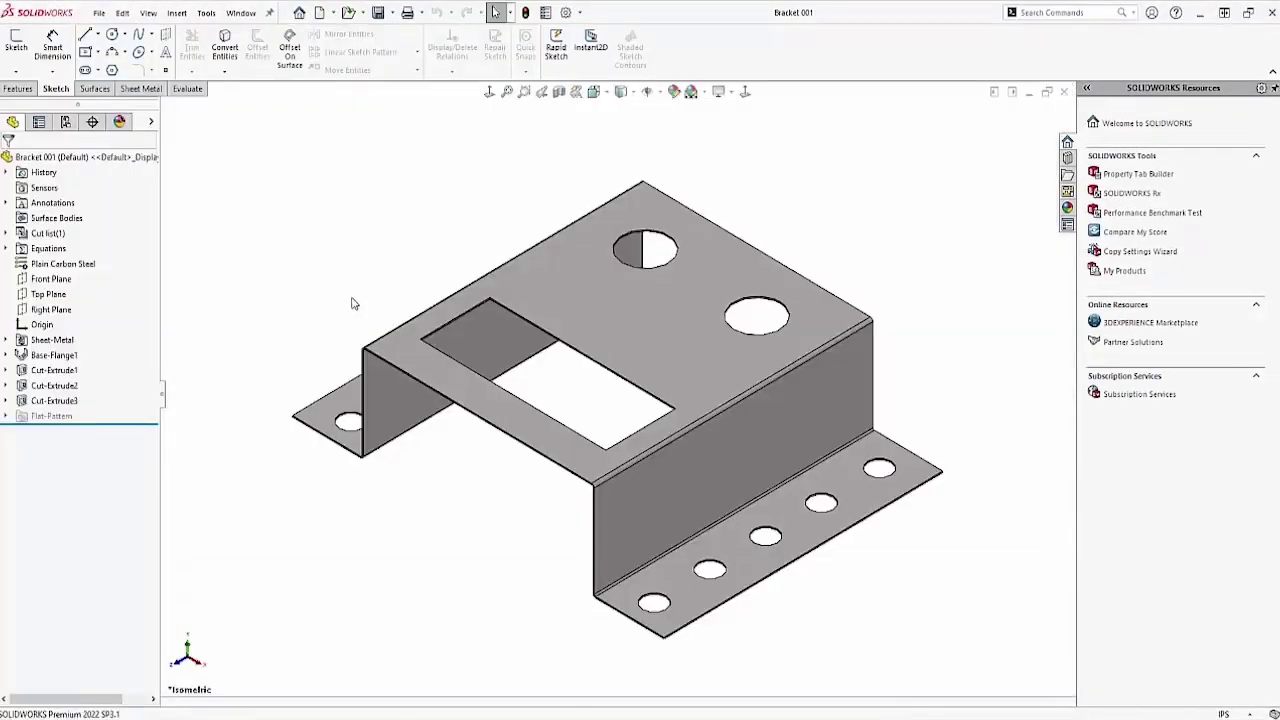
left_click(545, 13)
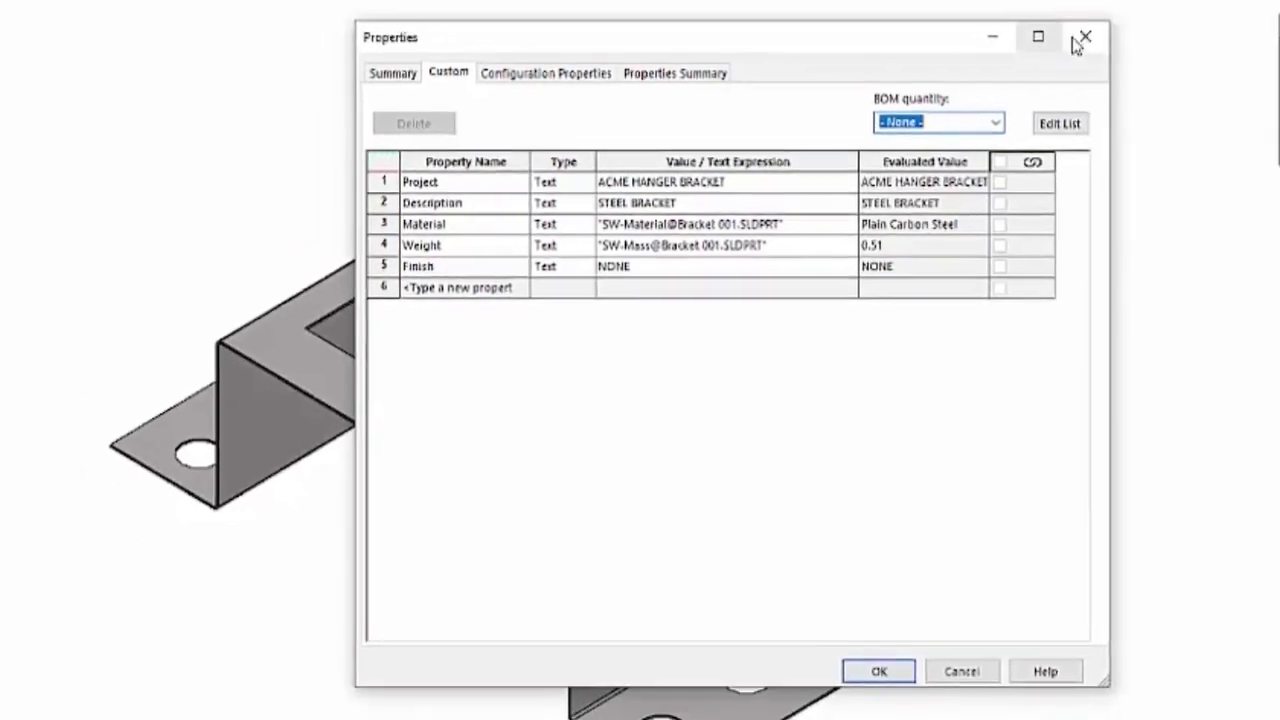
left_click(1080, 40)
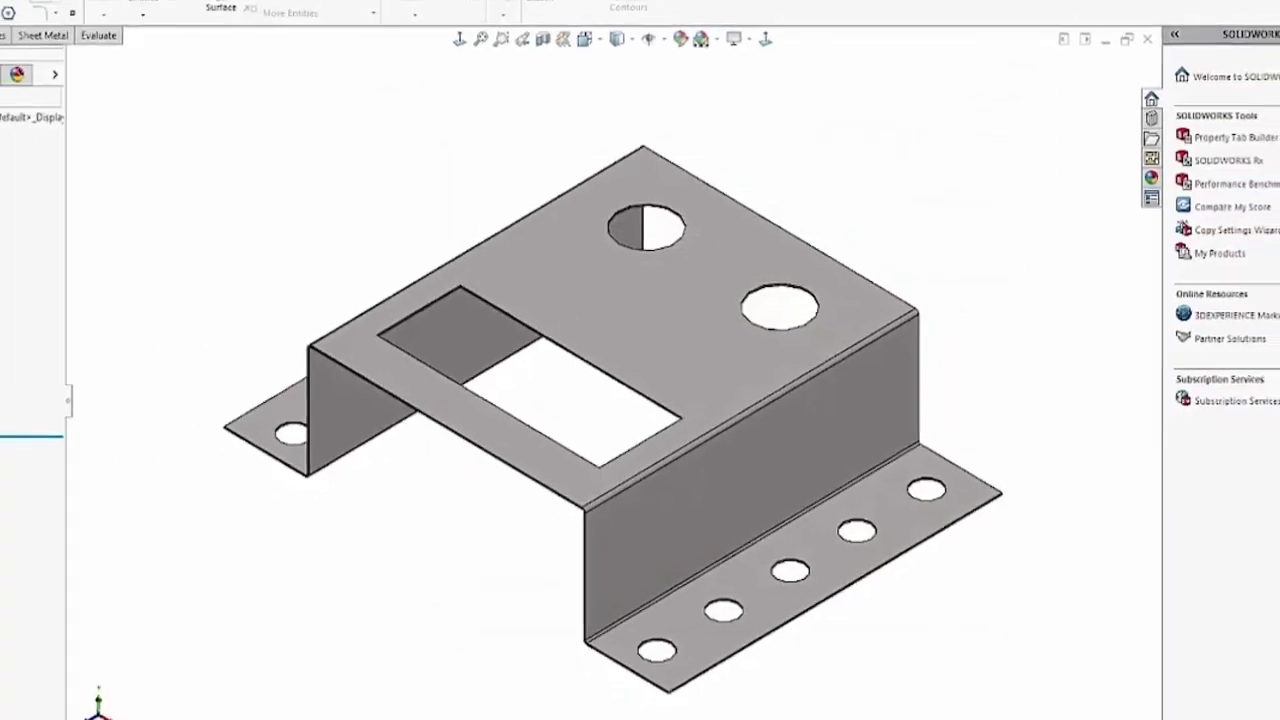
- Open the drawing that belongs to the Bracket 001 part
left_click(99, 13)
left_click(135, 86)
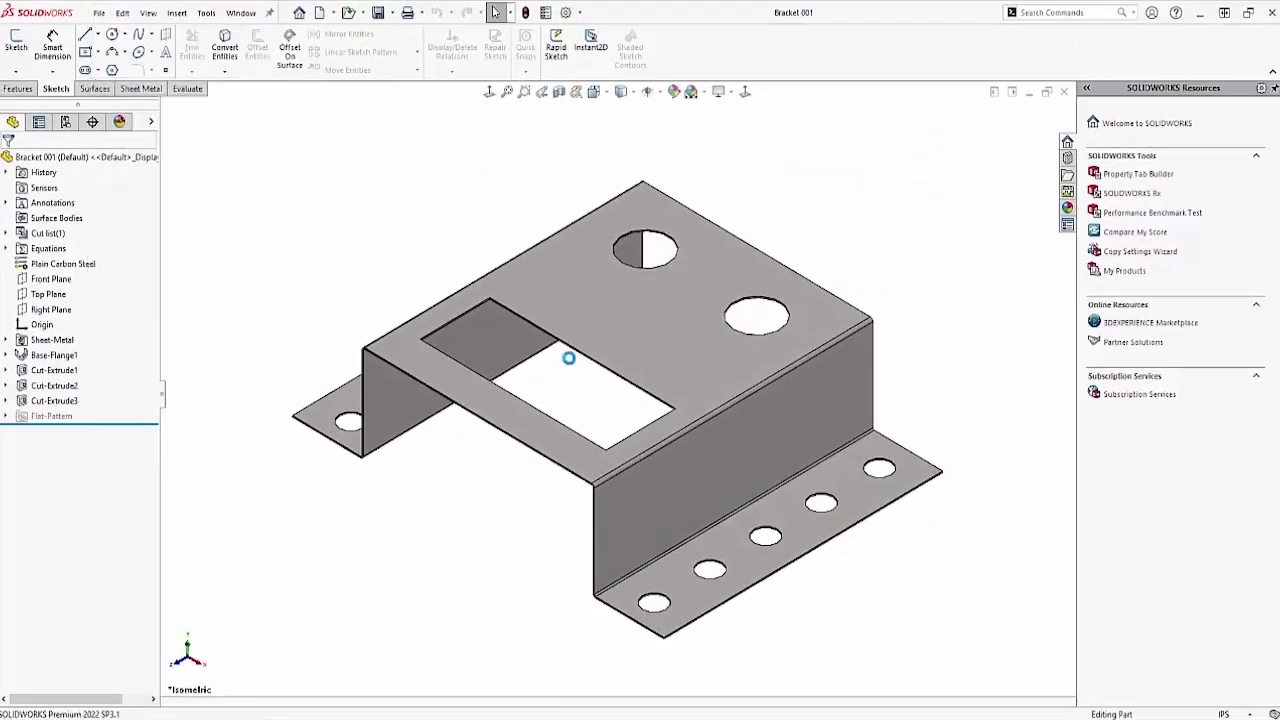